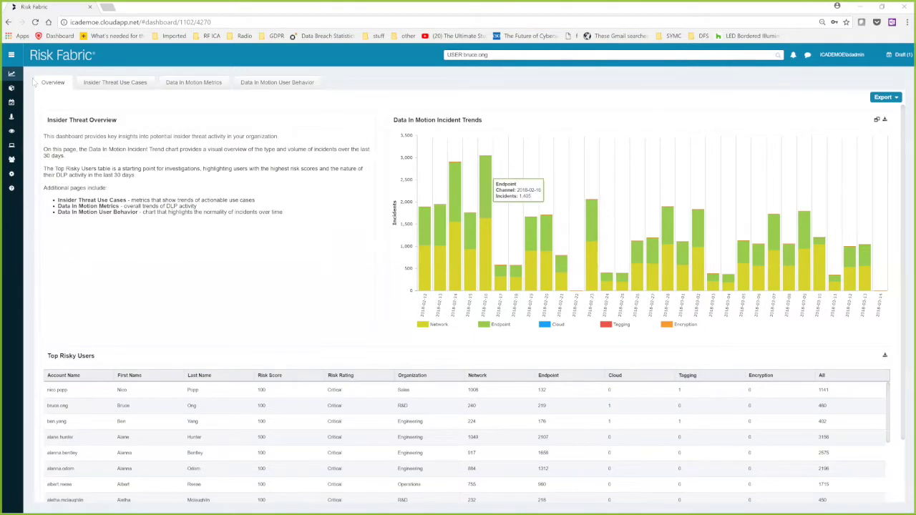
- Hide the Endpoint series in the Data In Motion Incident Trends chart and inspect the Network incidents for 2018-02-16
mouse_move(16, 73)
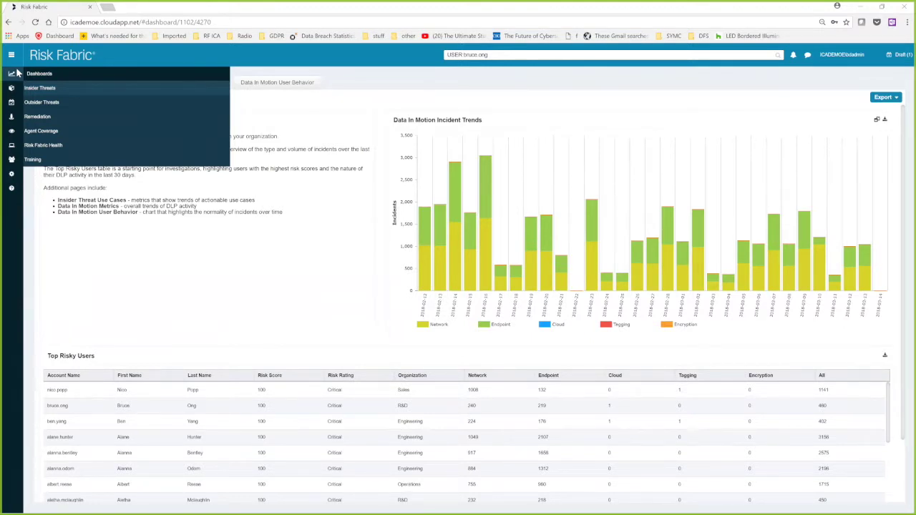
click(18, 73)
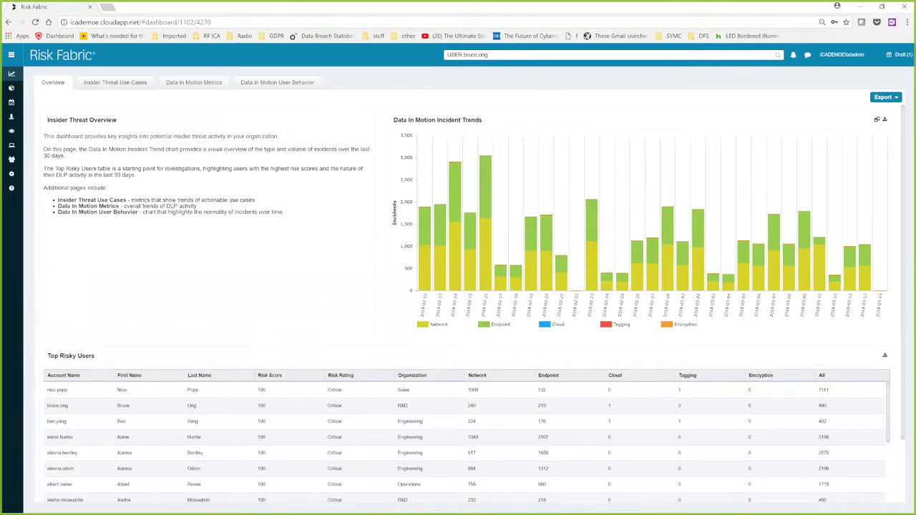
click(496, 325)
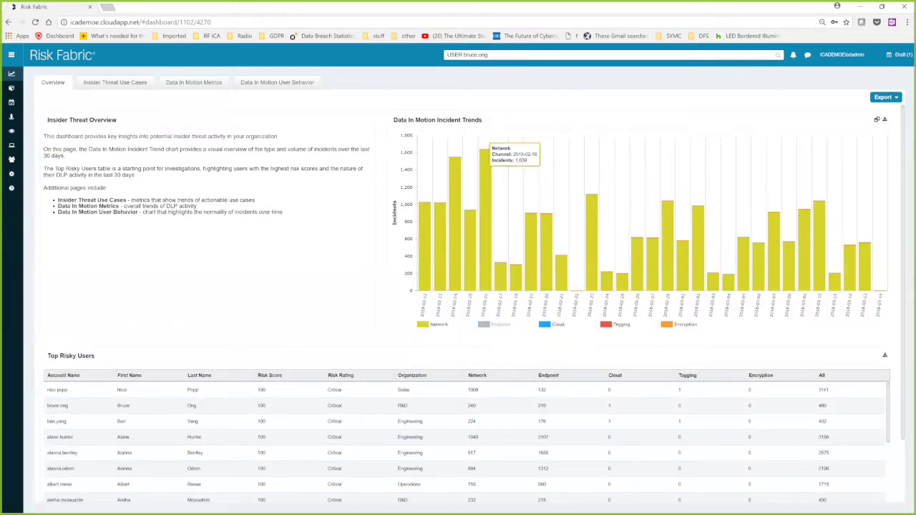
click(485, 172)
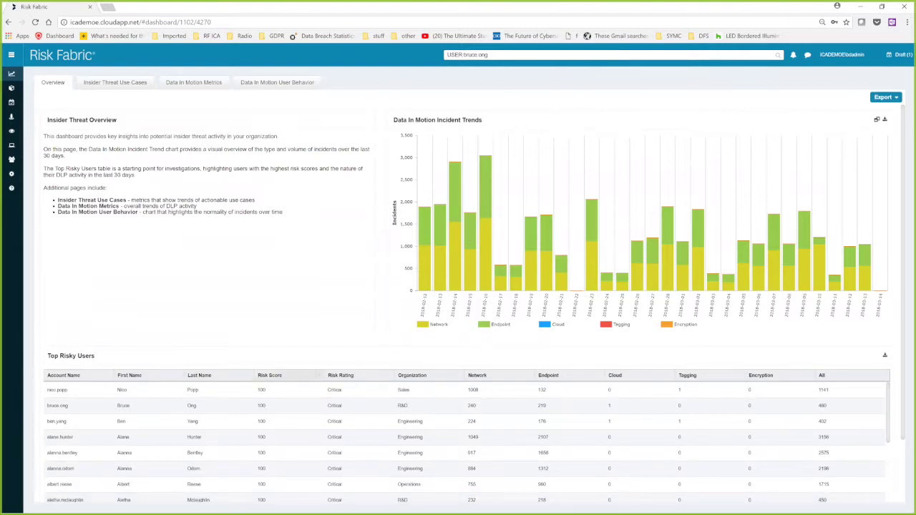
- Search for the user in the second row of the Top Risky Users table and open that user's overview
scroll(465, 442, down, 1)
scroll(466, 442, up, 1)
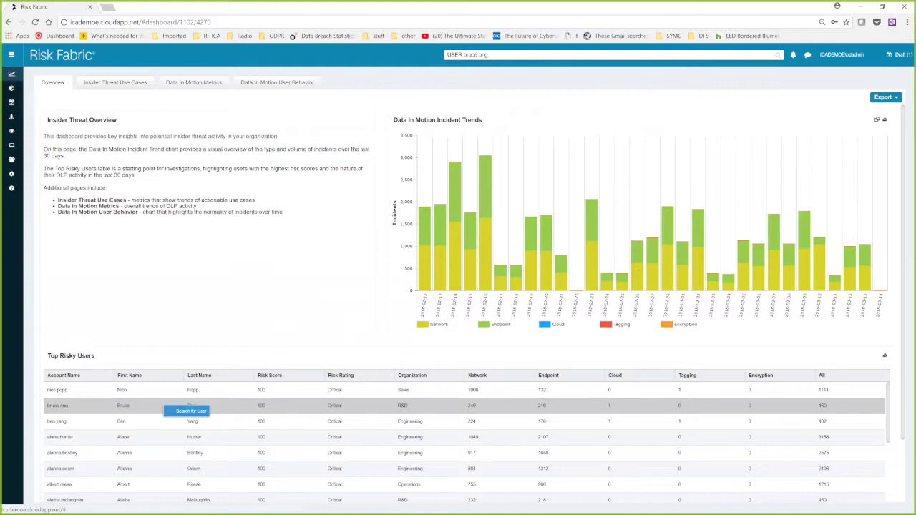
click(187, 408)
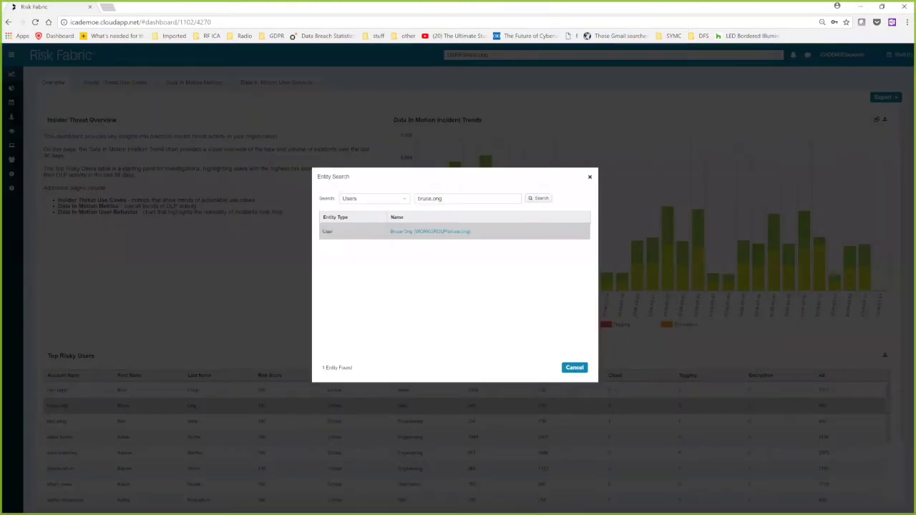
click(430, 231)
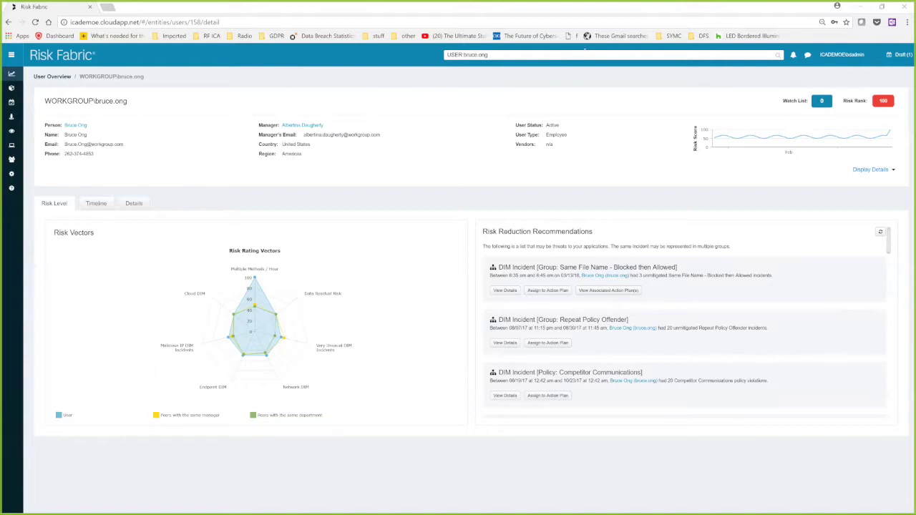
- Toggle both peer series in the Risk Rating Vectors chart and view details of the "Same File Name - Blocked then Allowed" incident group
click(187, 415)
click(286, 415)
click(504, 289)
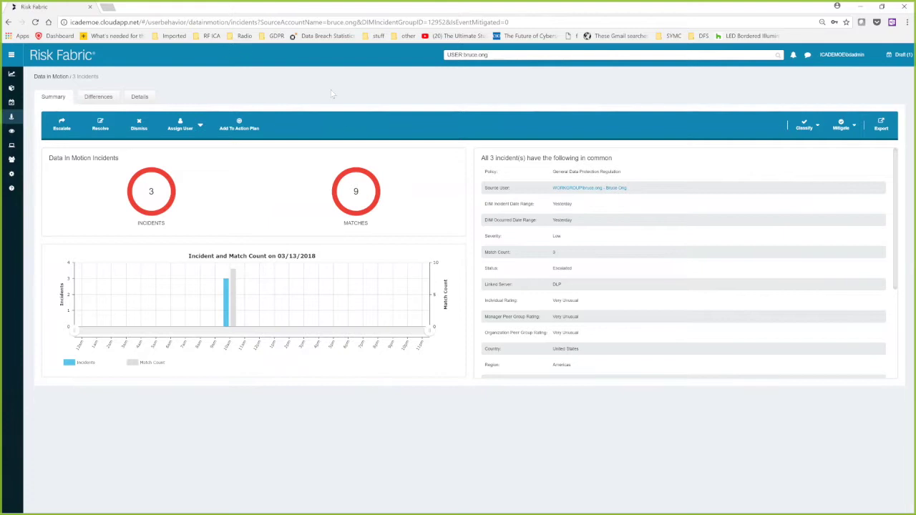
- Examine the incident and match count chart and the values the grouped incidents have in common, including the file involved
mouse_move(232, 290)
scroll(683, 265, down, 1)
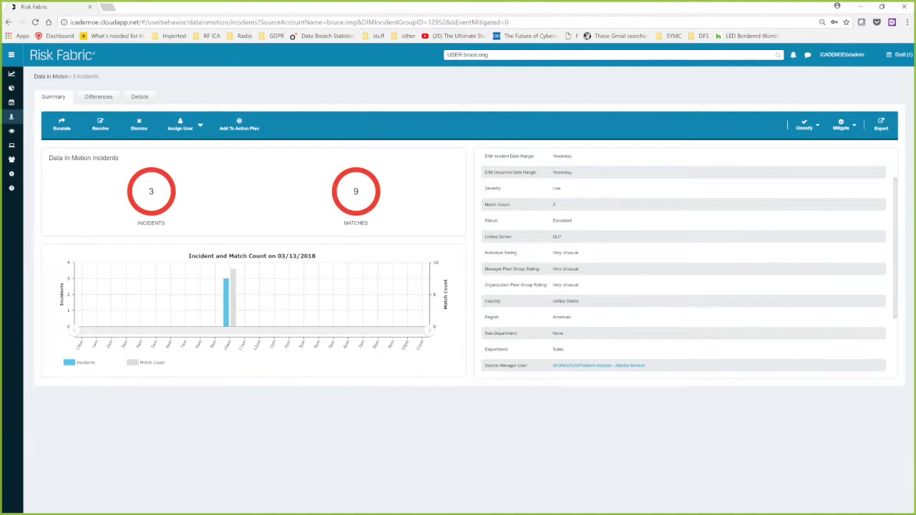
scroll(683, 261, down, 3)
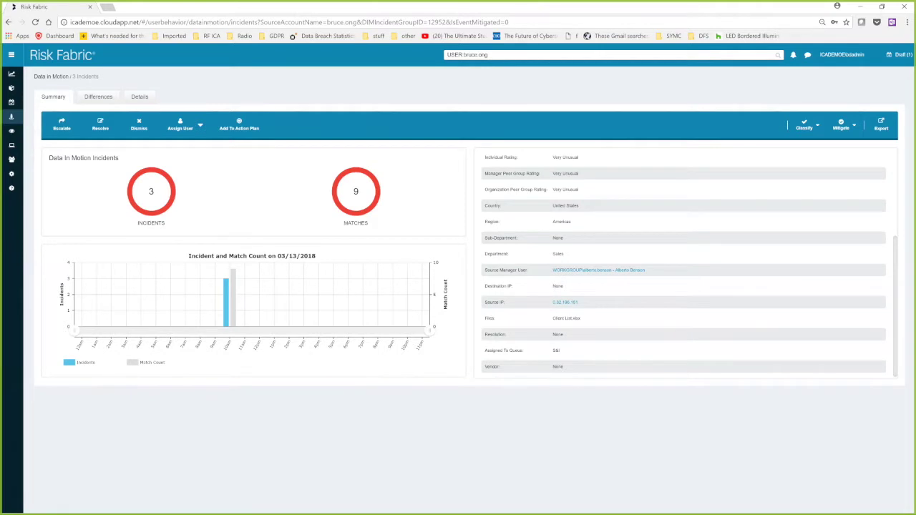
triple_click(565, 316)
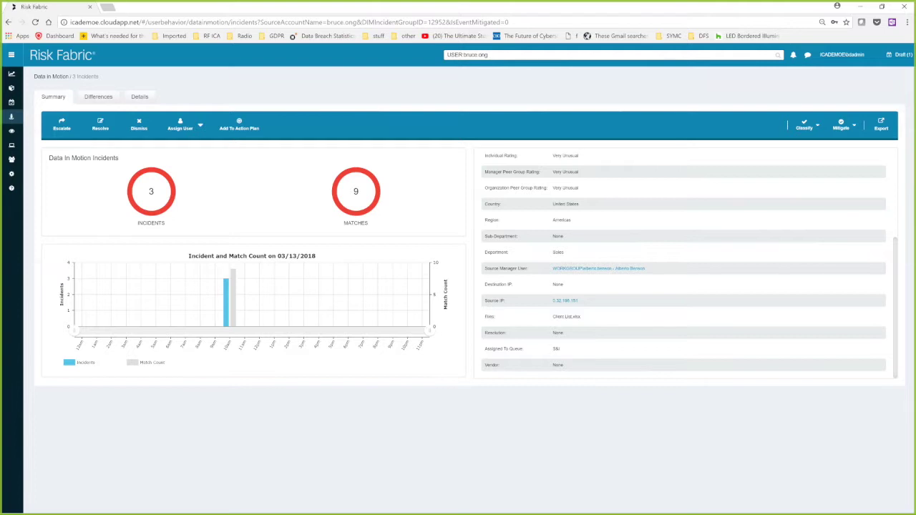
scroll(683, 265, up, 5)
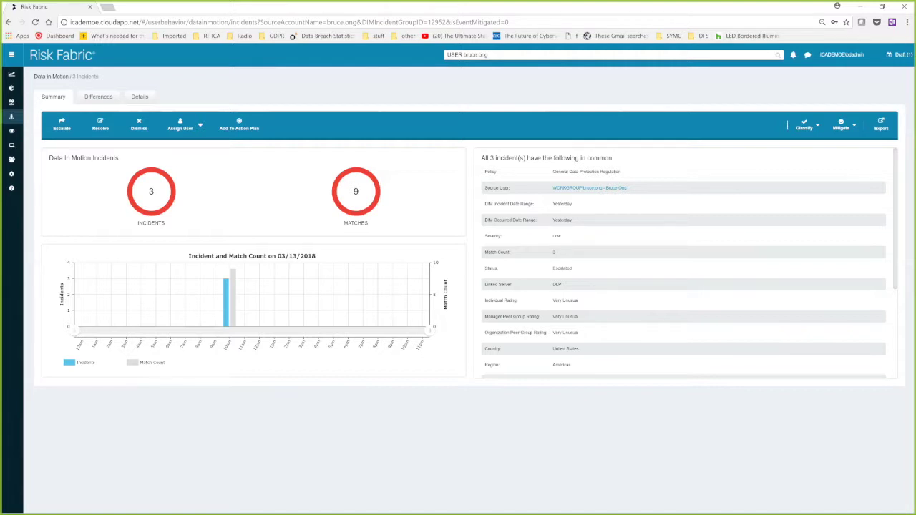
- Show the detailed incident list, widen the Date column and sort the incidents by date, oldest first
click(139, 96)
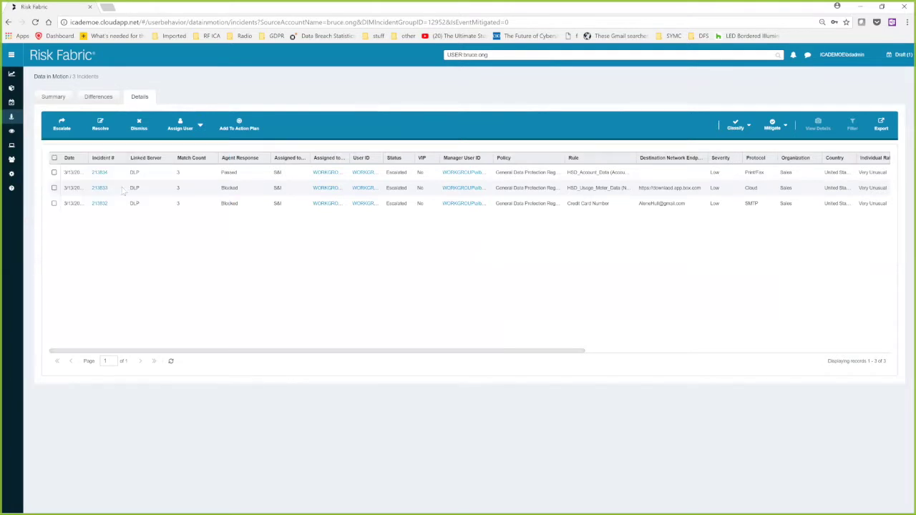
drag(90, 159, 128, 164)
click(114, 159)
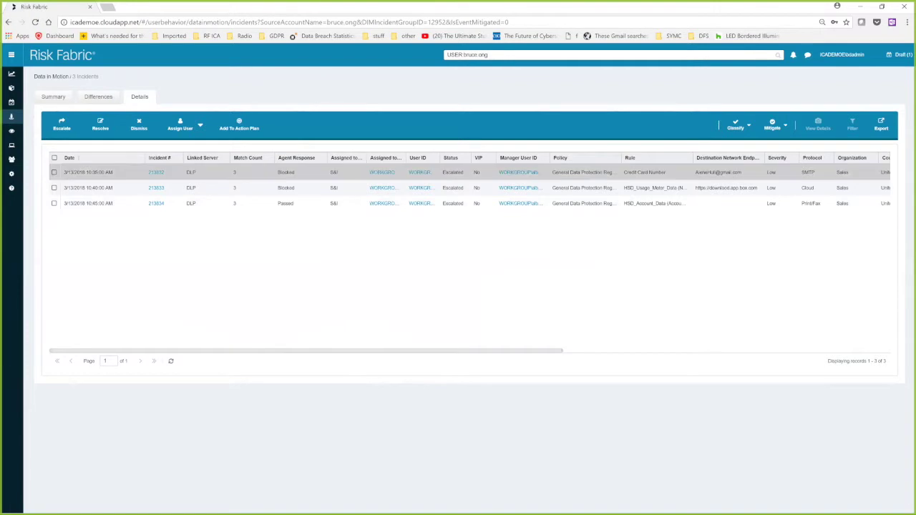
- Open the 10:35 AM incident and review its full record, including destination, files, change history and available classification options
click(54, 173)
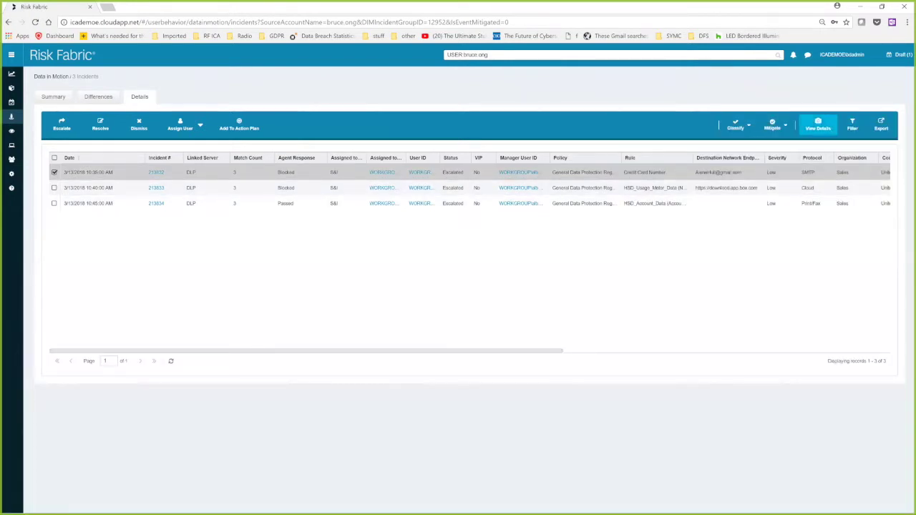
click(818, 123)
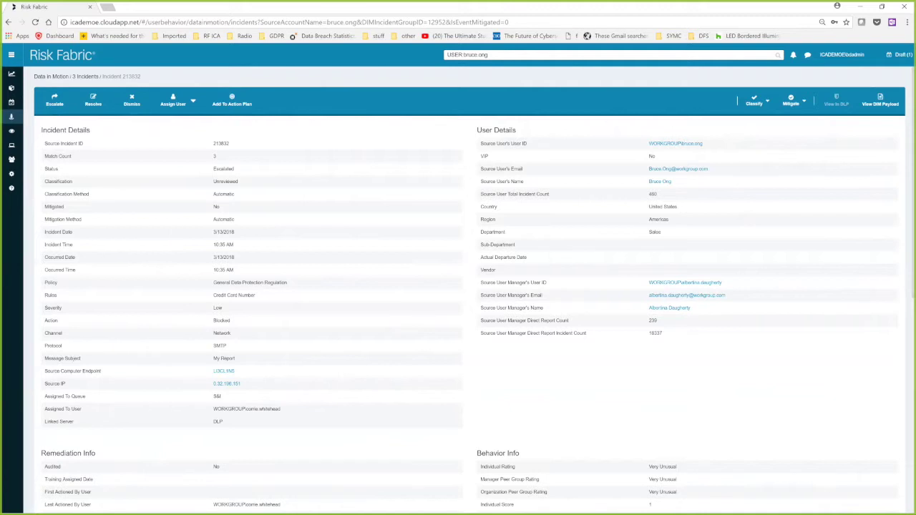
scroll(470, 289, down, 2)
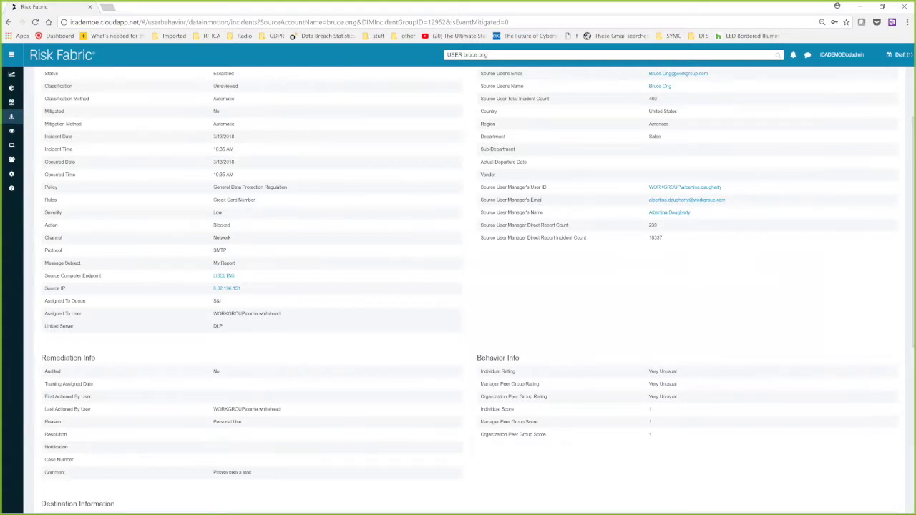
scroll(469, 289, down, 2)
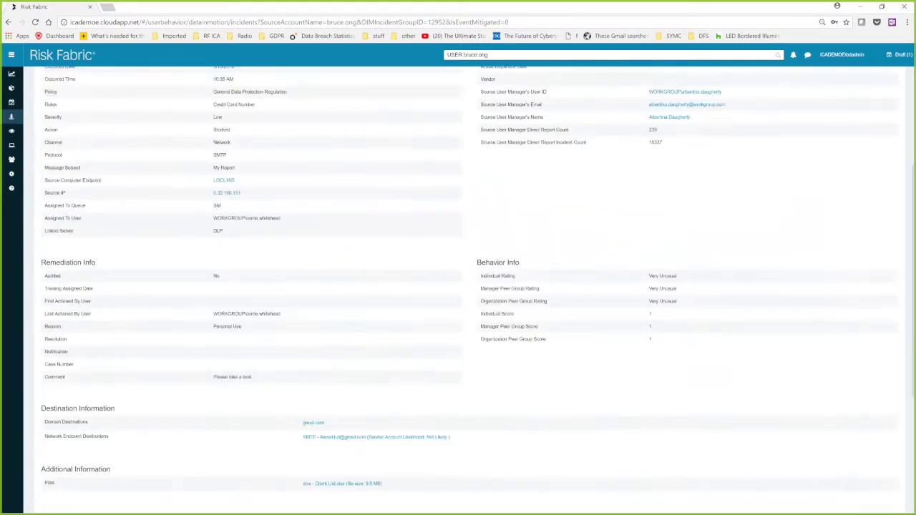
scroll(470, 289, up, 4)
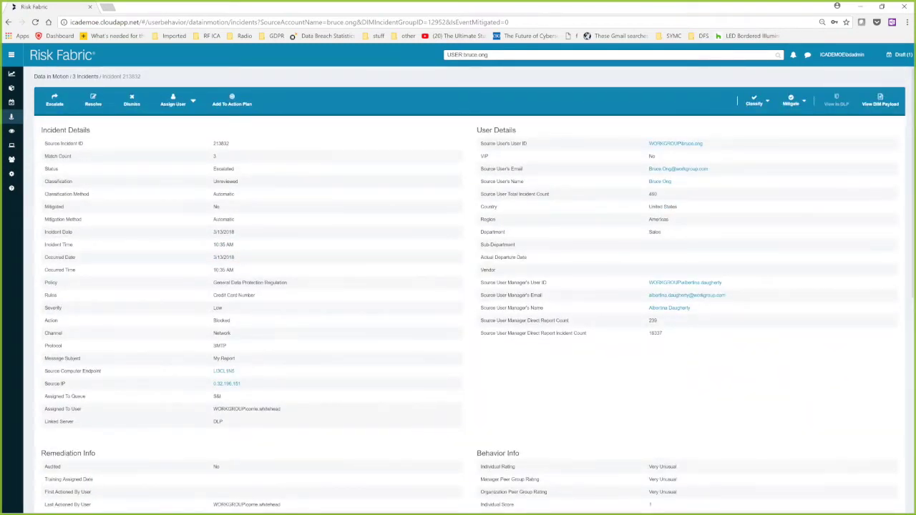
scroll(469, 289, down, 5)
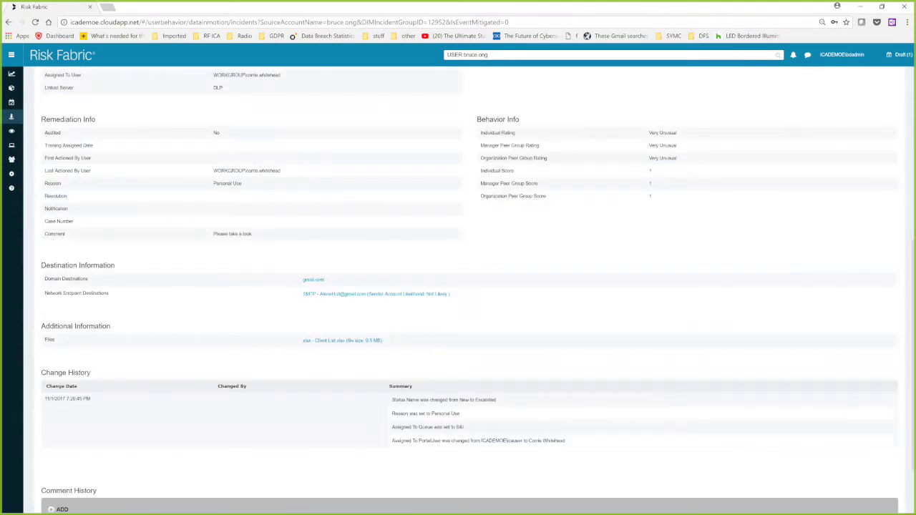
scroll(470, 289, up, 2)
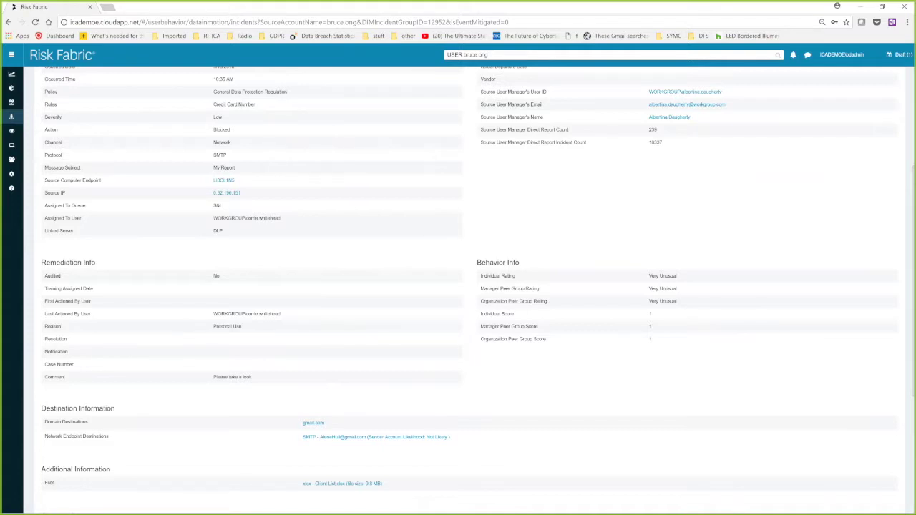
scroll(470, 287, up, 3)
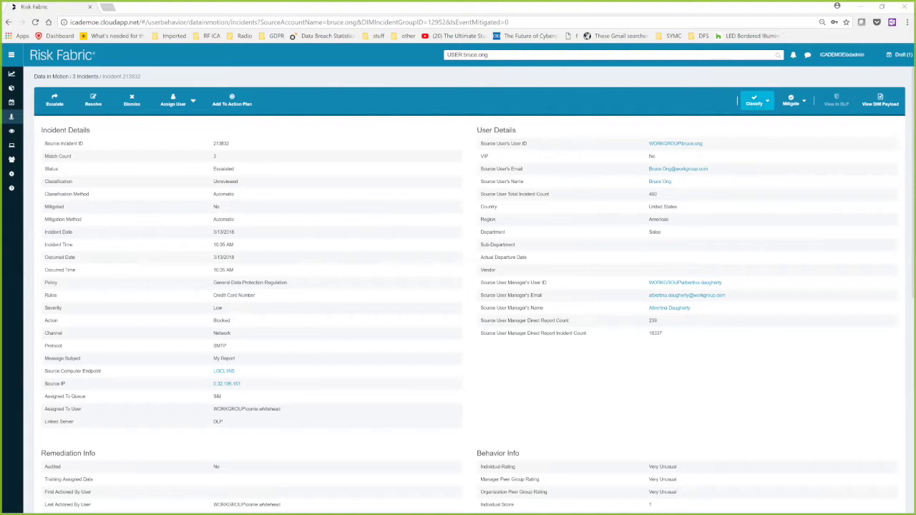
click(755, 101)
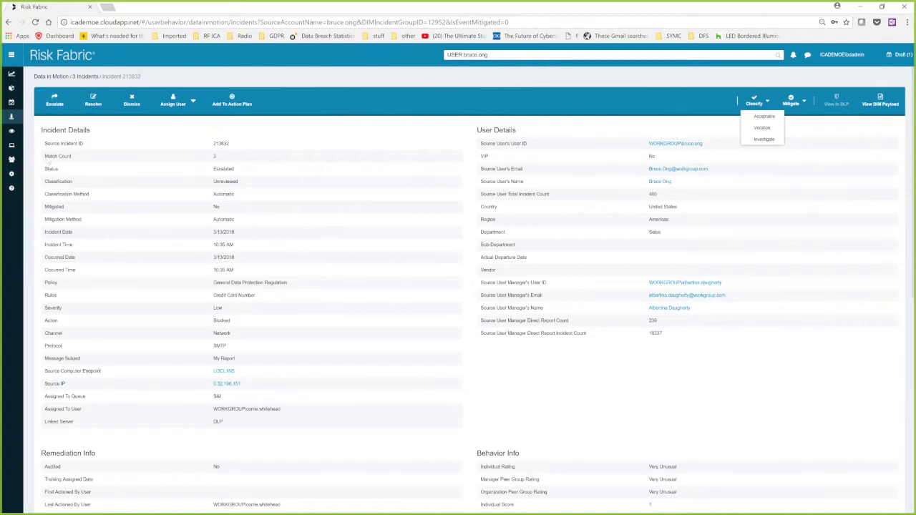
- Go to the Data in Motion events overview and drill down through Broken Process into the Team Broken Process group
mouse_move(11, 117)
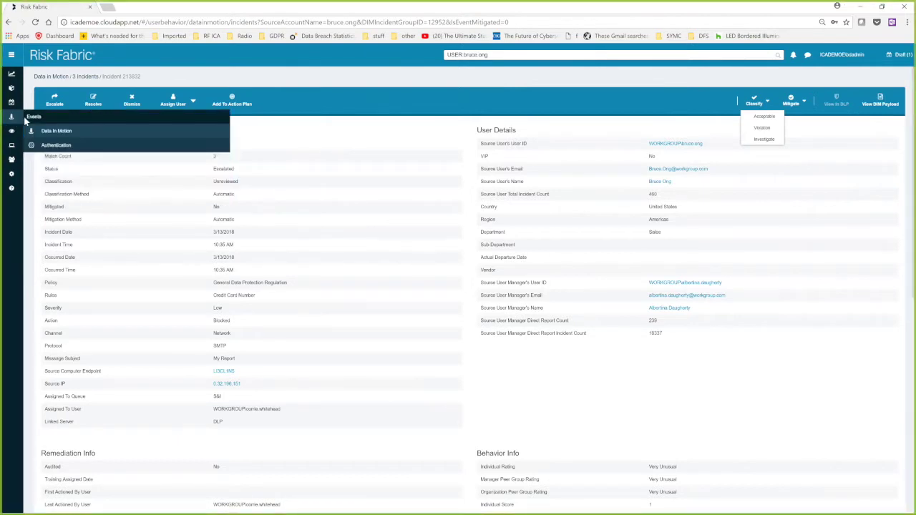
click(47, 131)
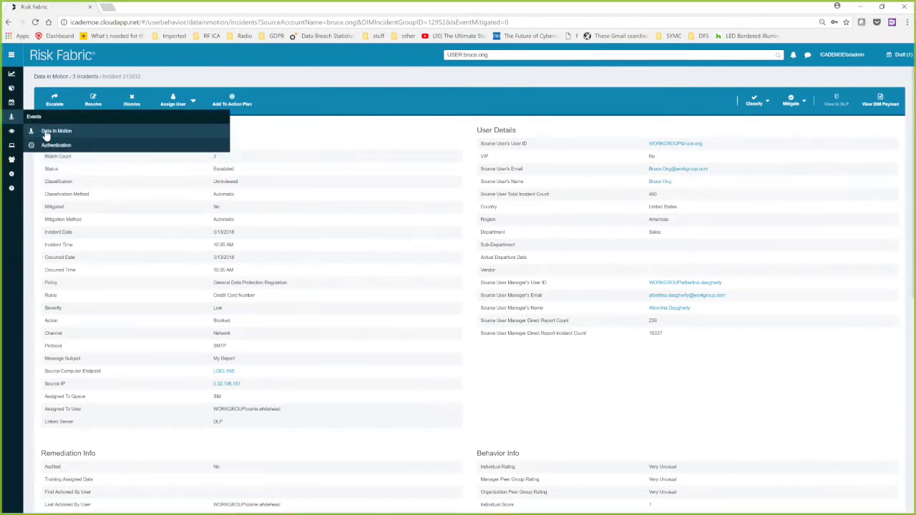
click(46, 79)
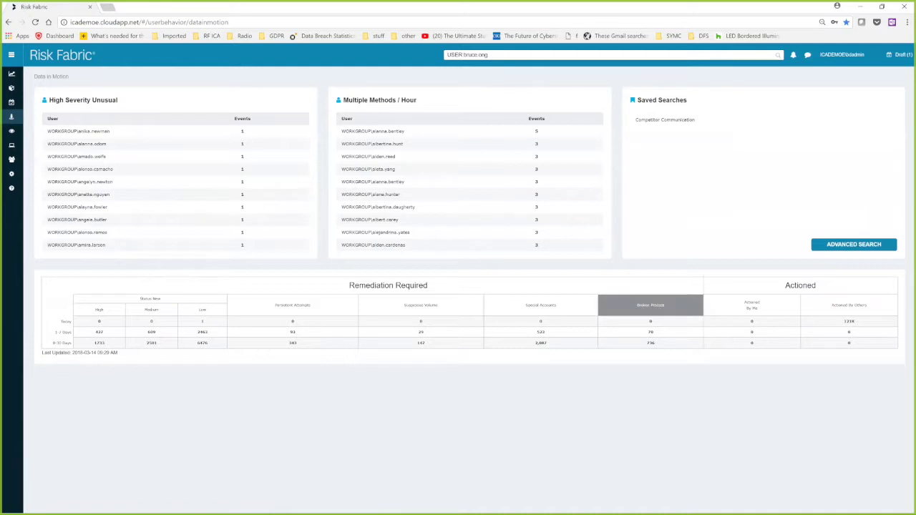
click(650, 305)
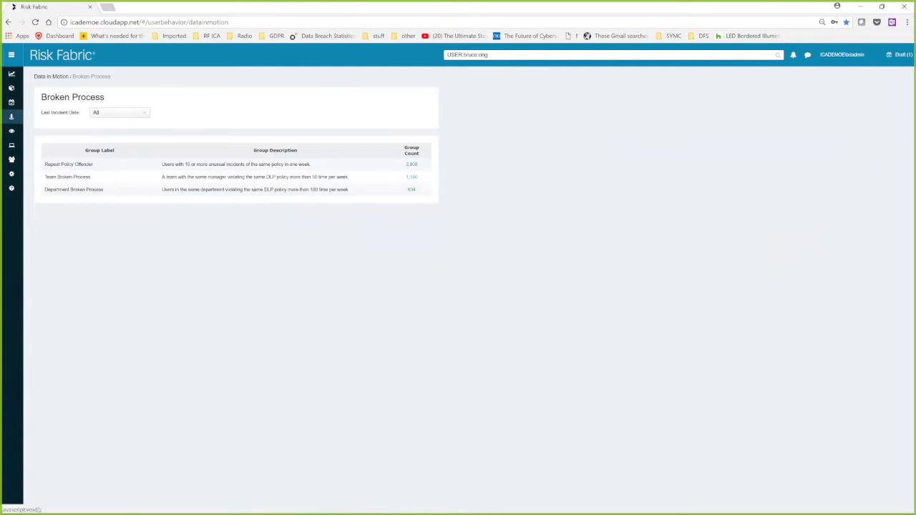
click(411, 177)
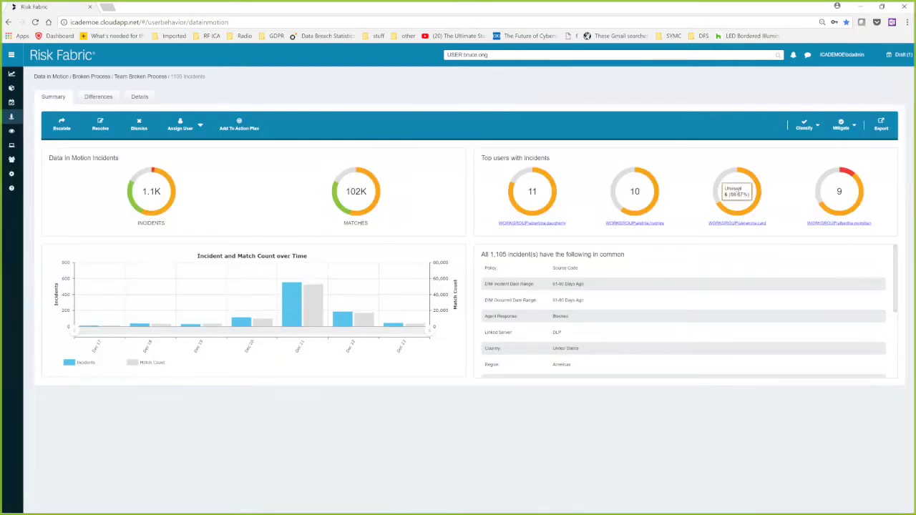
- Inspect the top users with incidents in the Team Broken Process summary and view the detailed incident list
mouse_move(531, 188)
mouse_move(843, 194)
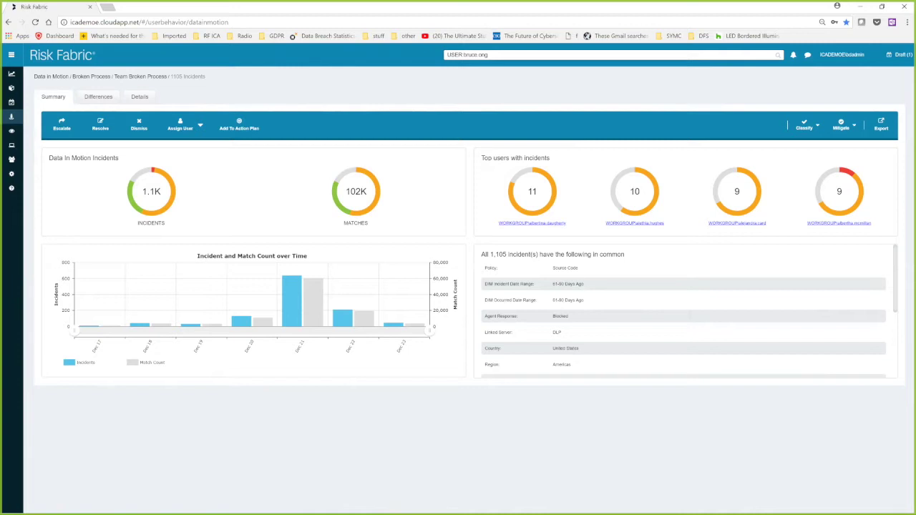
click(141, 98)
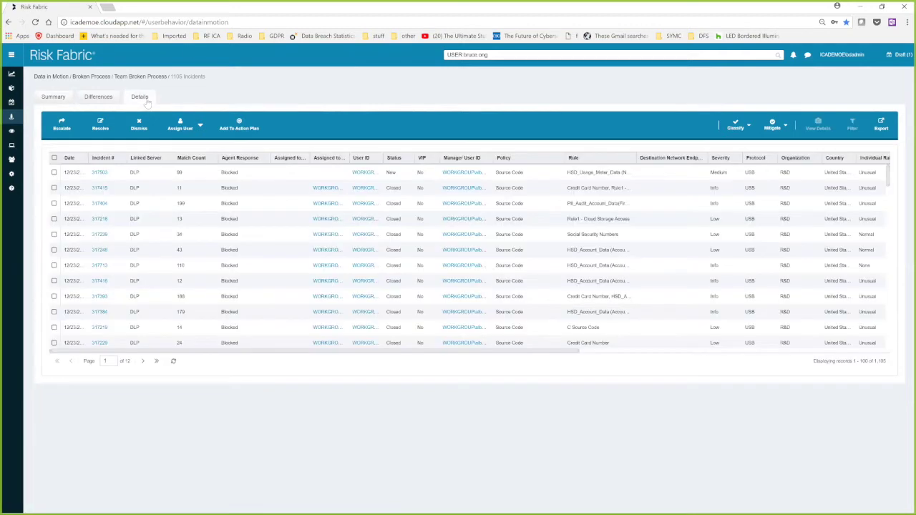
- Review how the team incidents differ by rule, source user and channel, and filter the current set using the Endpoint channel
click(98, 102)
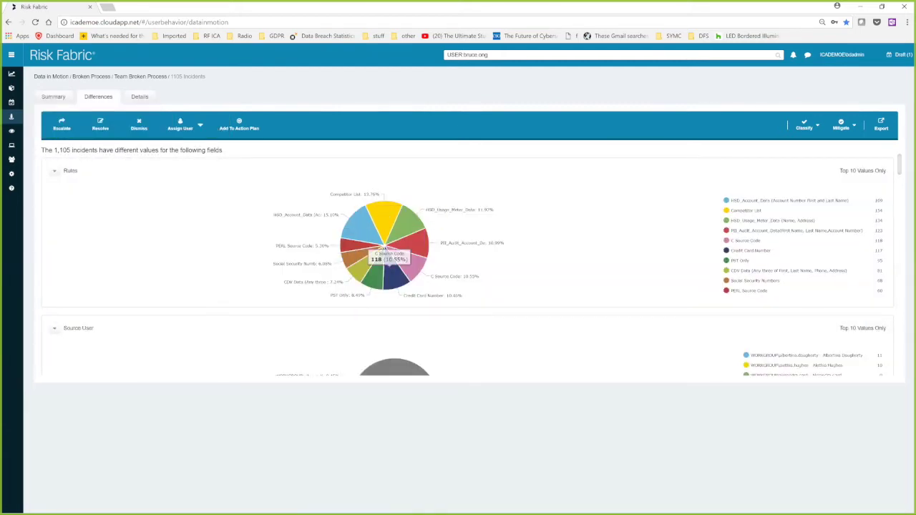
scroll(386, 258, down, 1)
scroll(468, 265, down, 3)
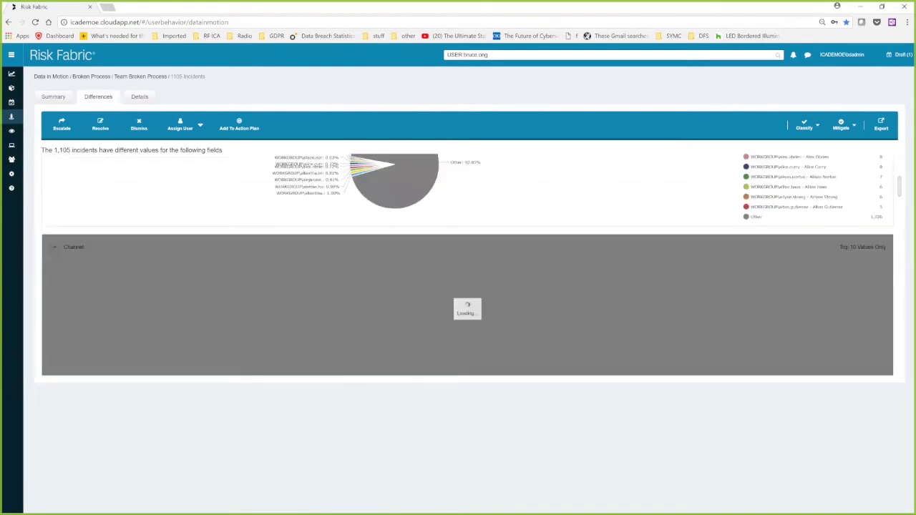
scroll(390, 258, down, 4)
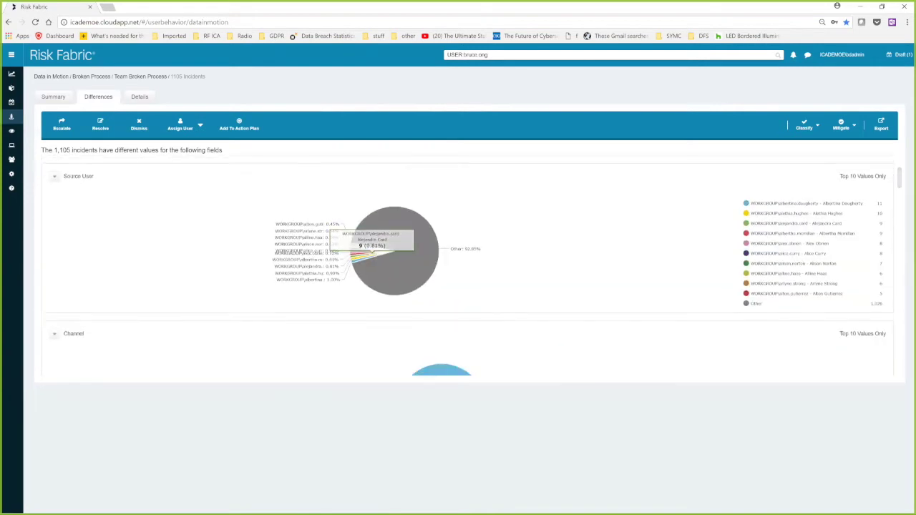
scroll(468, 265, up, 2)
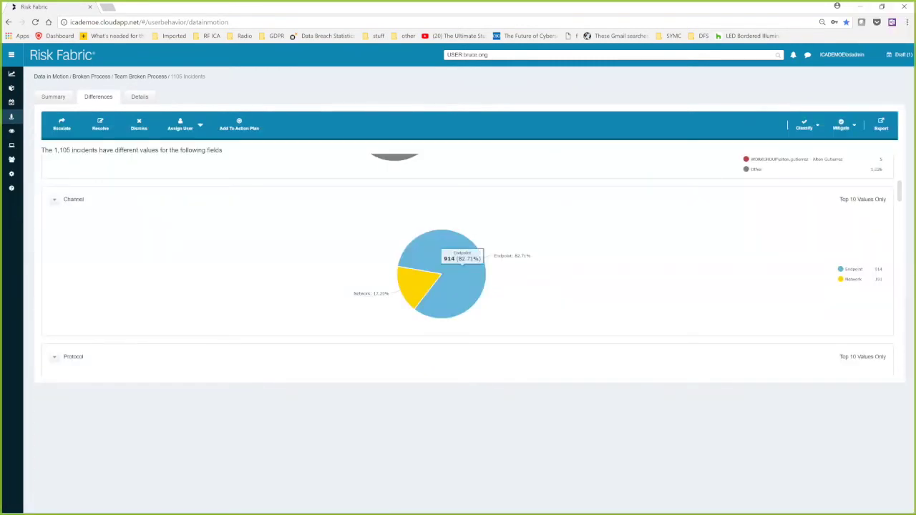
click(463, 268)
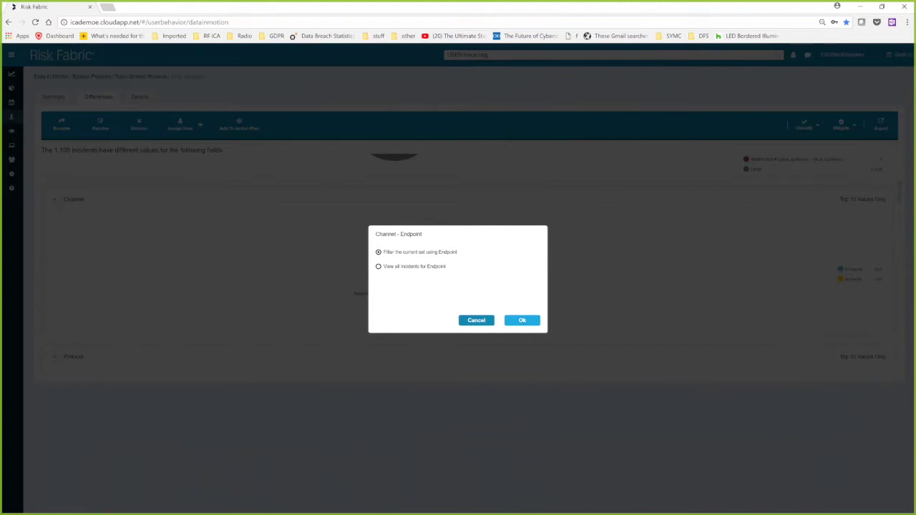
click(522, 319)
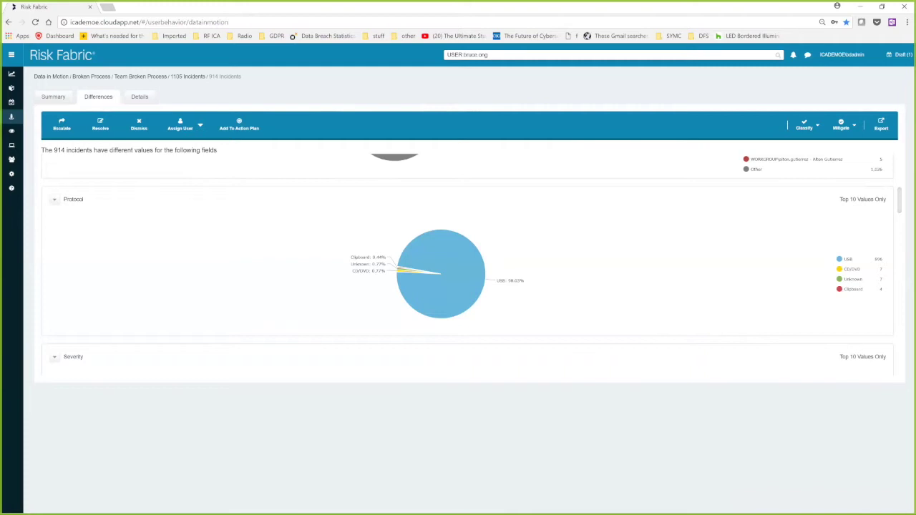
- Show the detailed list of the Endpoint incidents, select all incidents on the page and classify them as Investigate
click(138, 97)
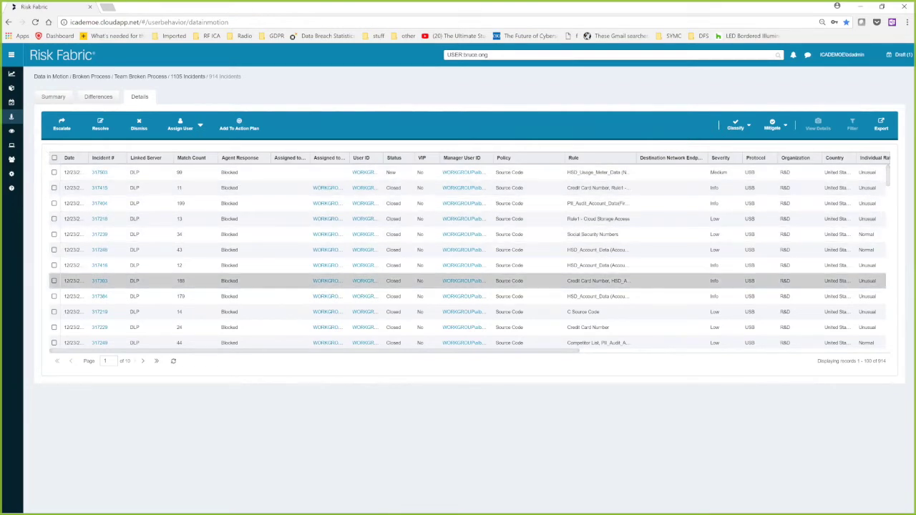
click(55, 157)
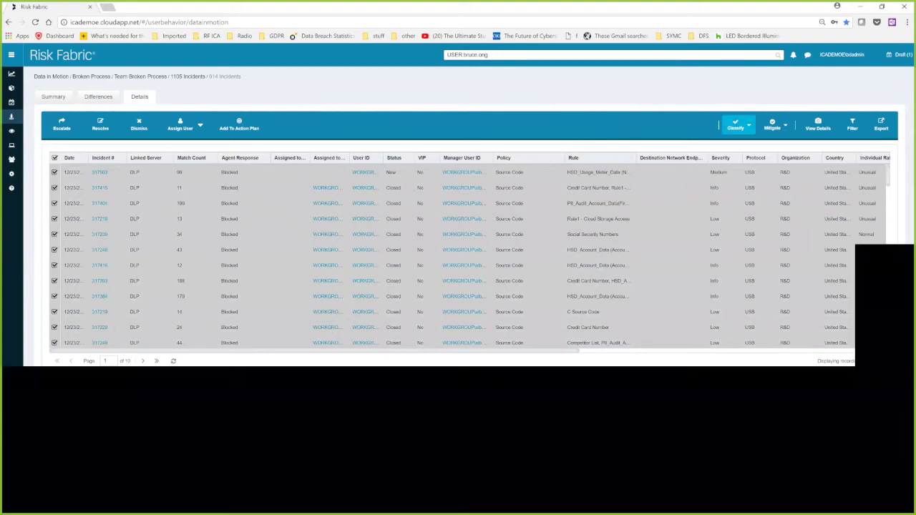
click(736, 125)
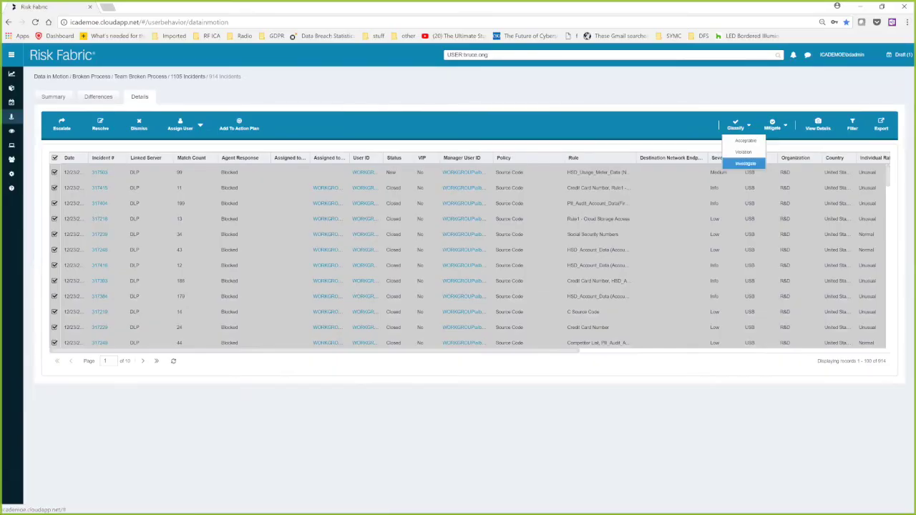
click(745, 163)
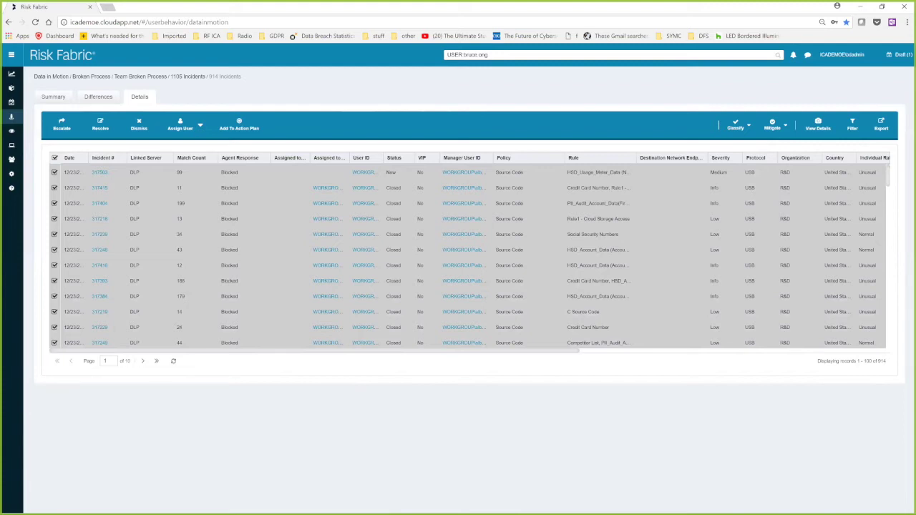
- Open the analyzer view DIM Incident Policy and Rule Analysis - Last 90 Days and expand the Source Code policy into its rules
click(10, 88)
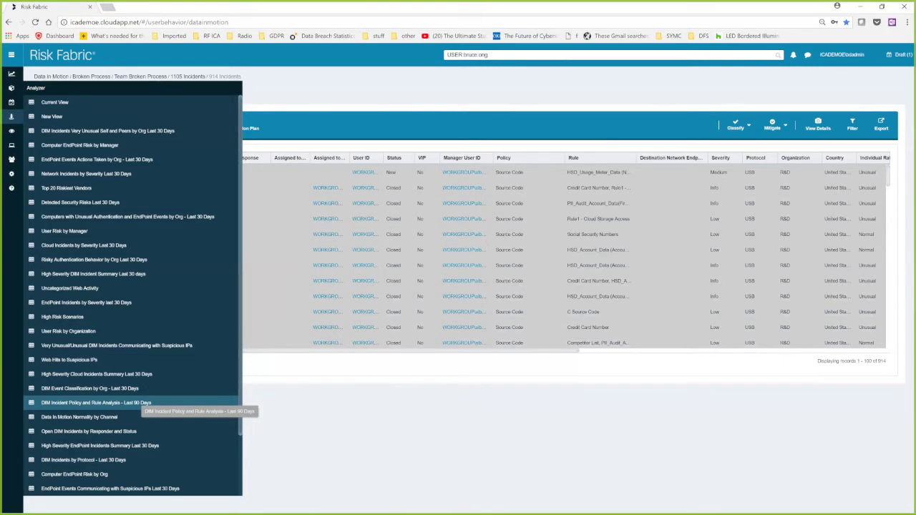
click(136, 403)
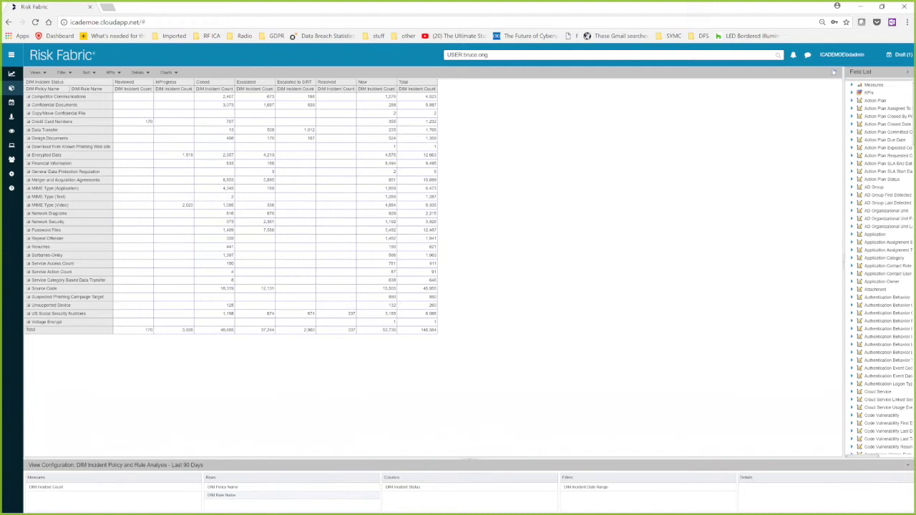
click(834, 72)
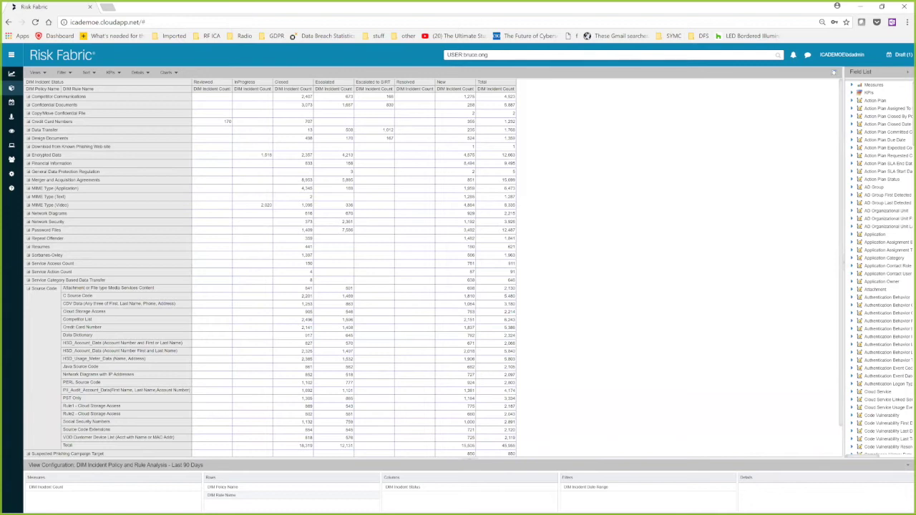
- View the details behind the PII_Audit_Account_Data rule's total under Source Code, widening the rule name column to read it, and close the details
right_click(496, 390)
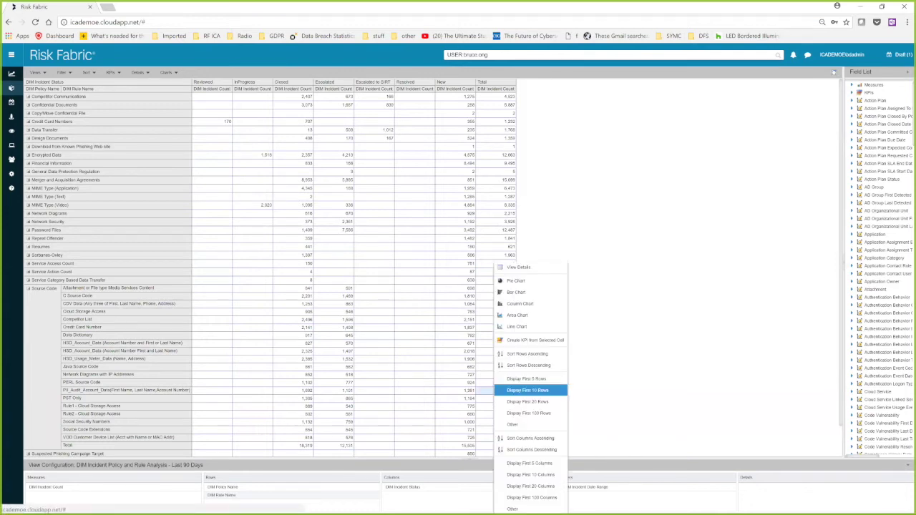
click(518, 266)
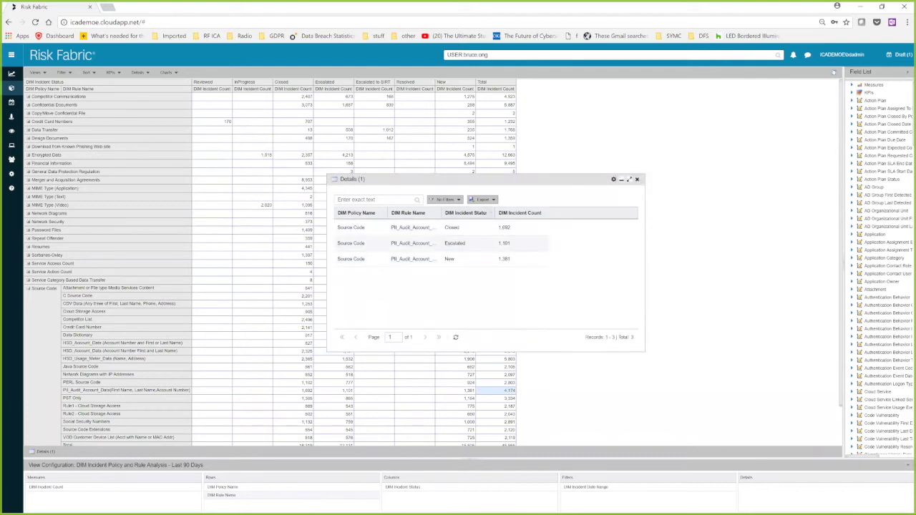
drag(445, 213, 486, 212)
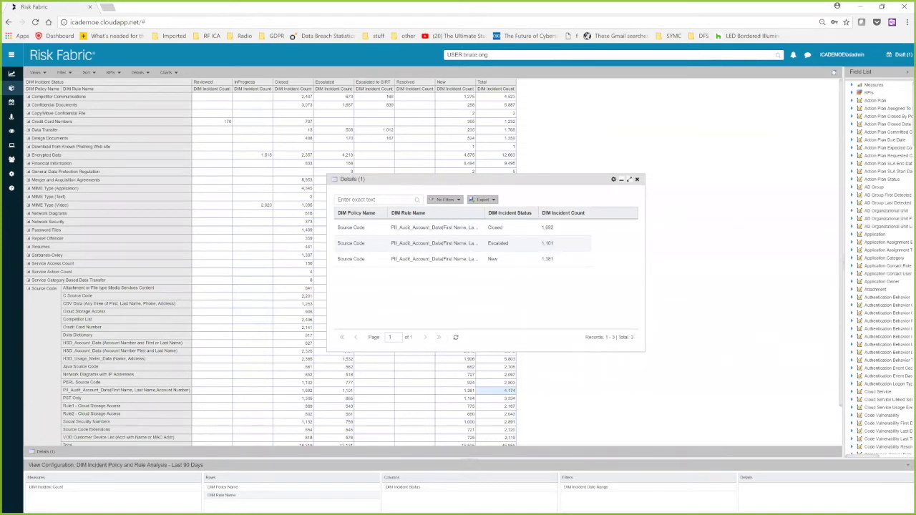
click(637, 179)
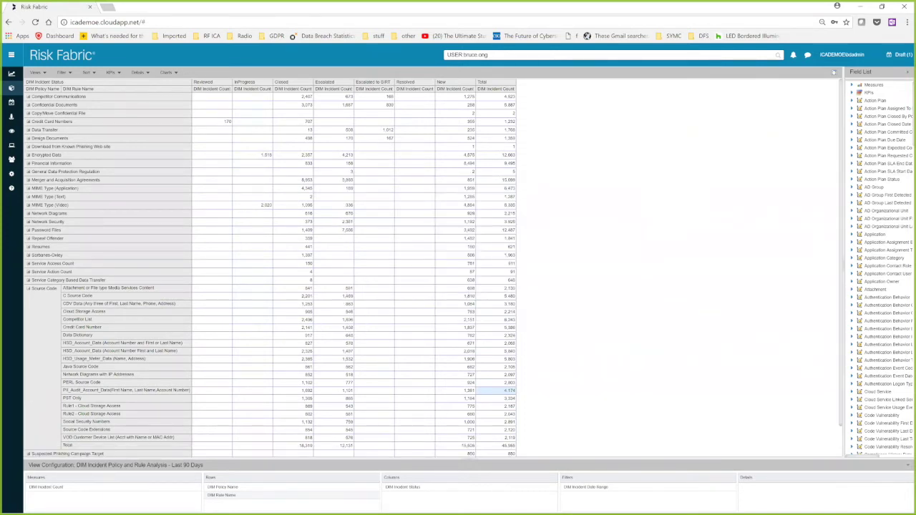
- Add Event Classification Name to the view's rows below DIM Rule Name and expand Password Files down to C Source Code's classifications
drag(842, 265, 770, 265)
scroll(840, 249, down, 10)
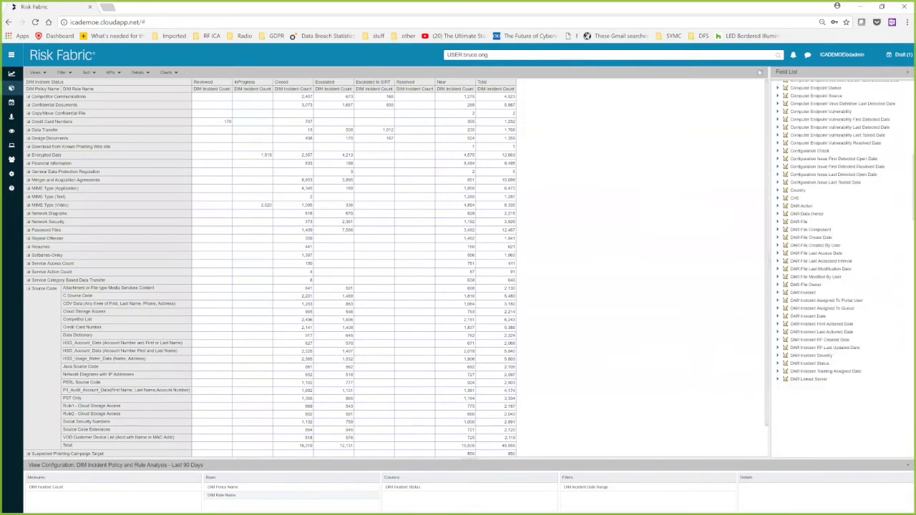
scroll(841, 248, down, 5)
scroll(841, 248, down, 5)
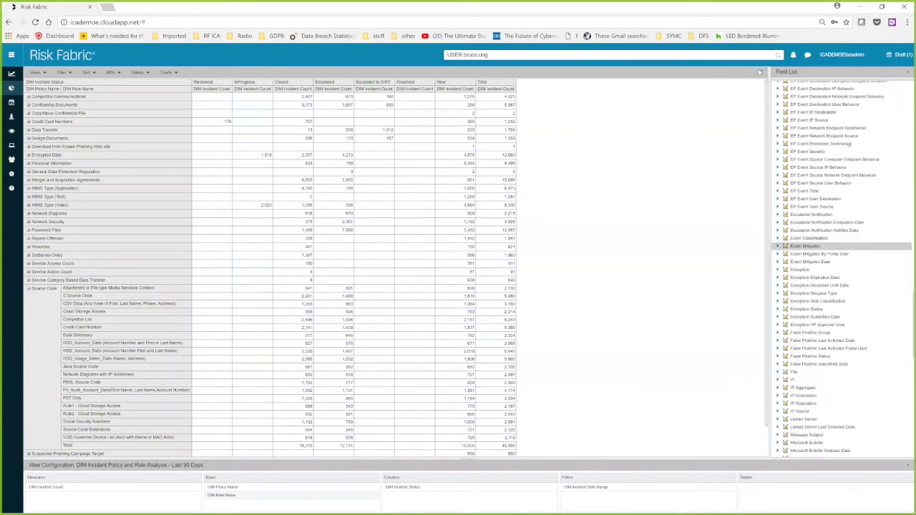
click(778, 237)
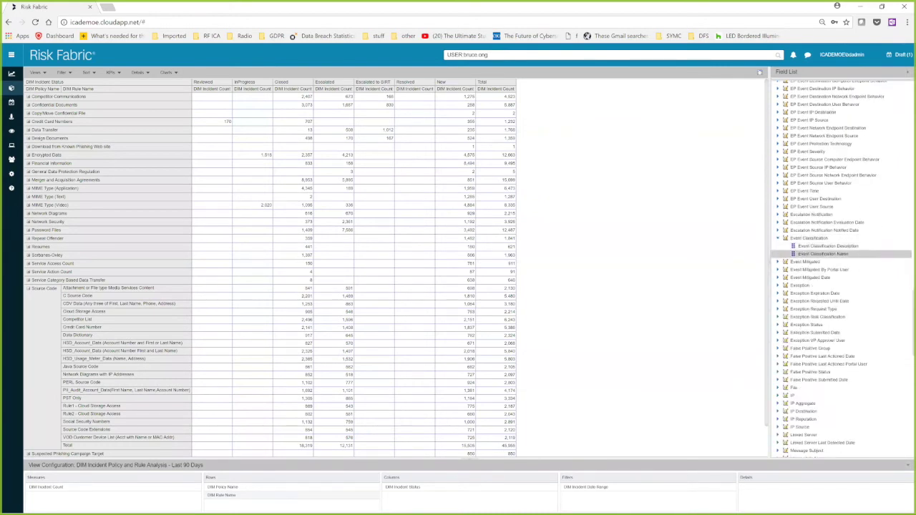
drag(823, 254, 247, 509)
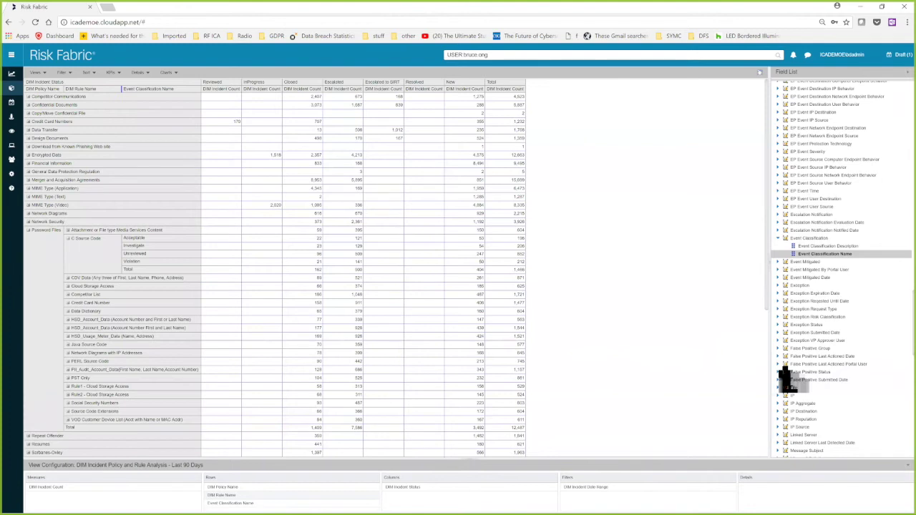
mouse_move(509, 253)
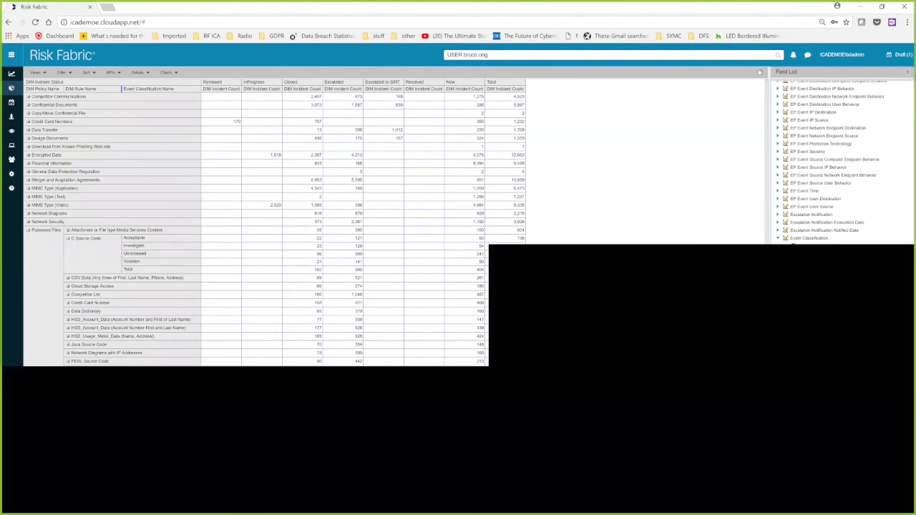